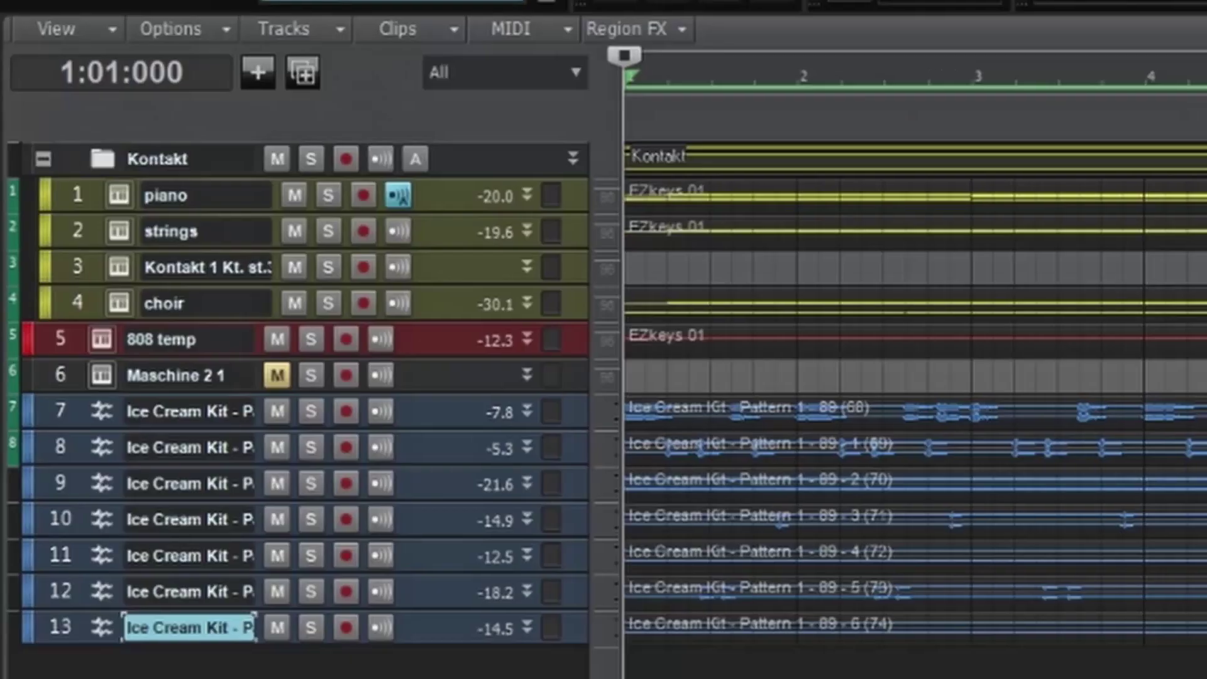
Play the beat project back from 1:01:000.
key("space")
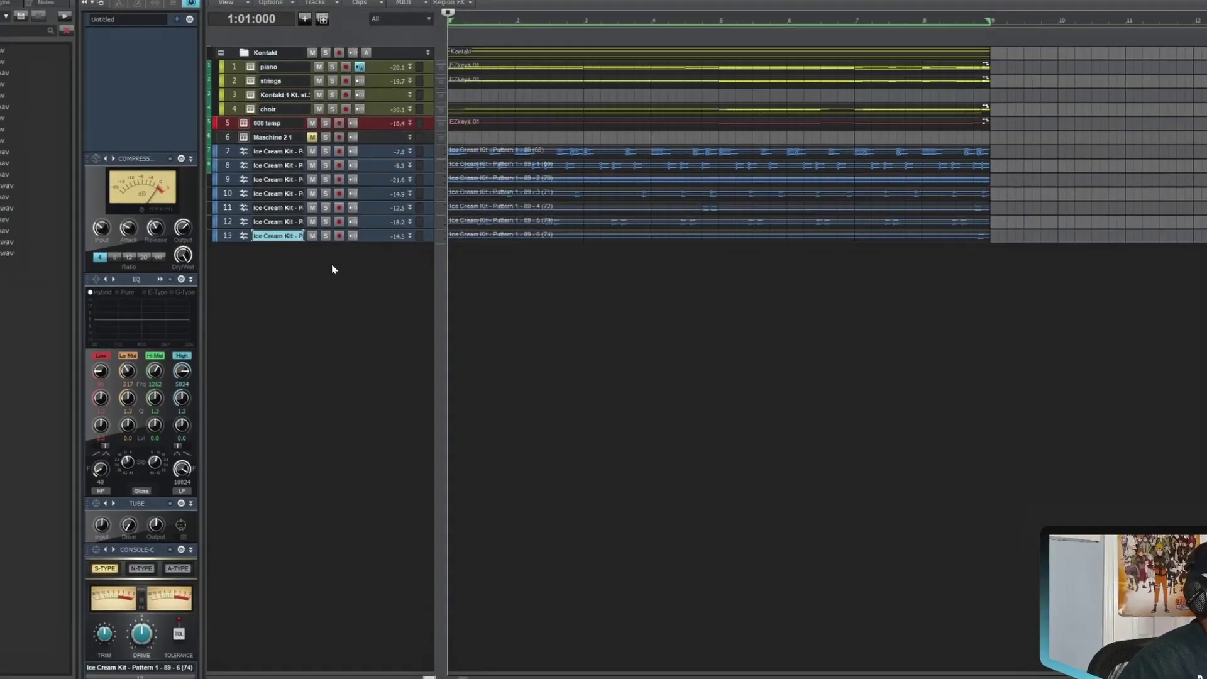
Insert a new audio track 14 below track 13 and expand its controls.
right_click(363, 277)
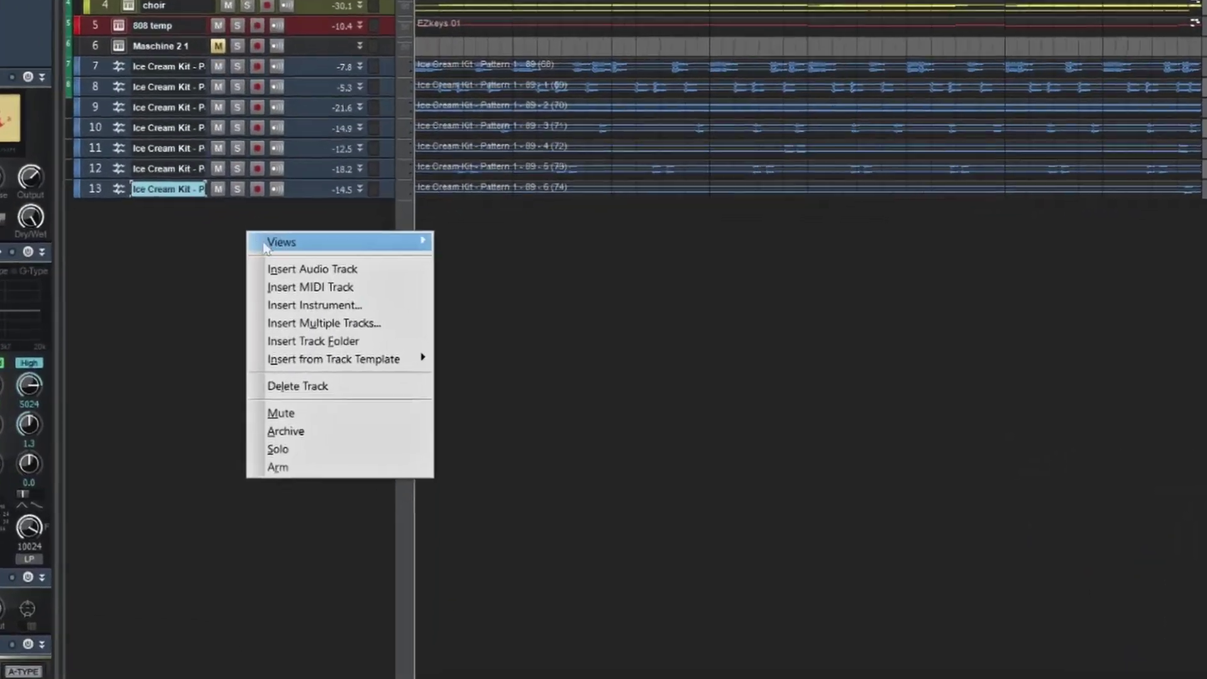
left_click(291, 264)
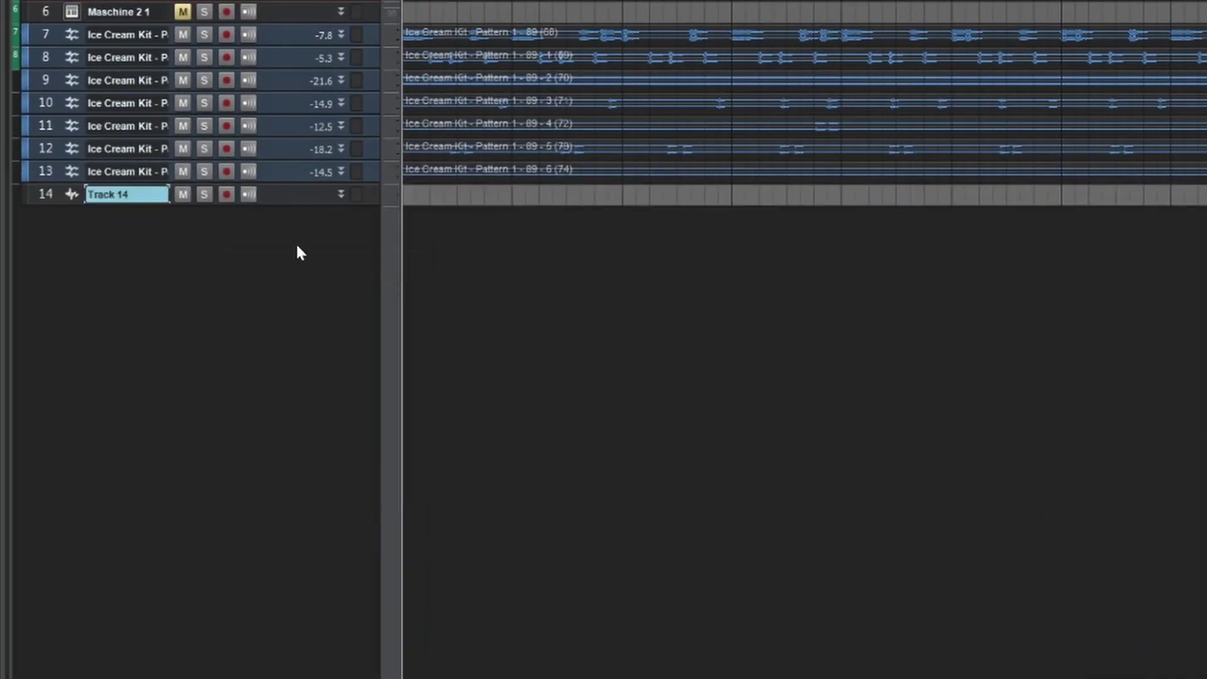
left_click(339, 194)
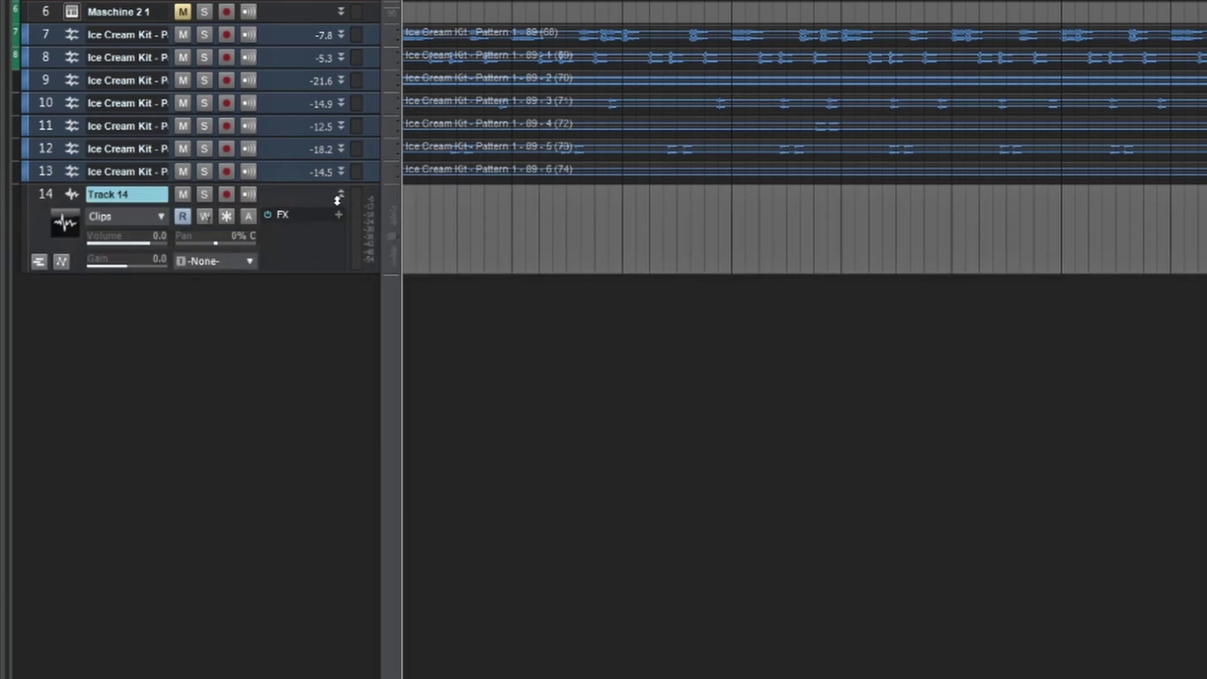
left_click_drag(377, 231, 381, 230)
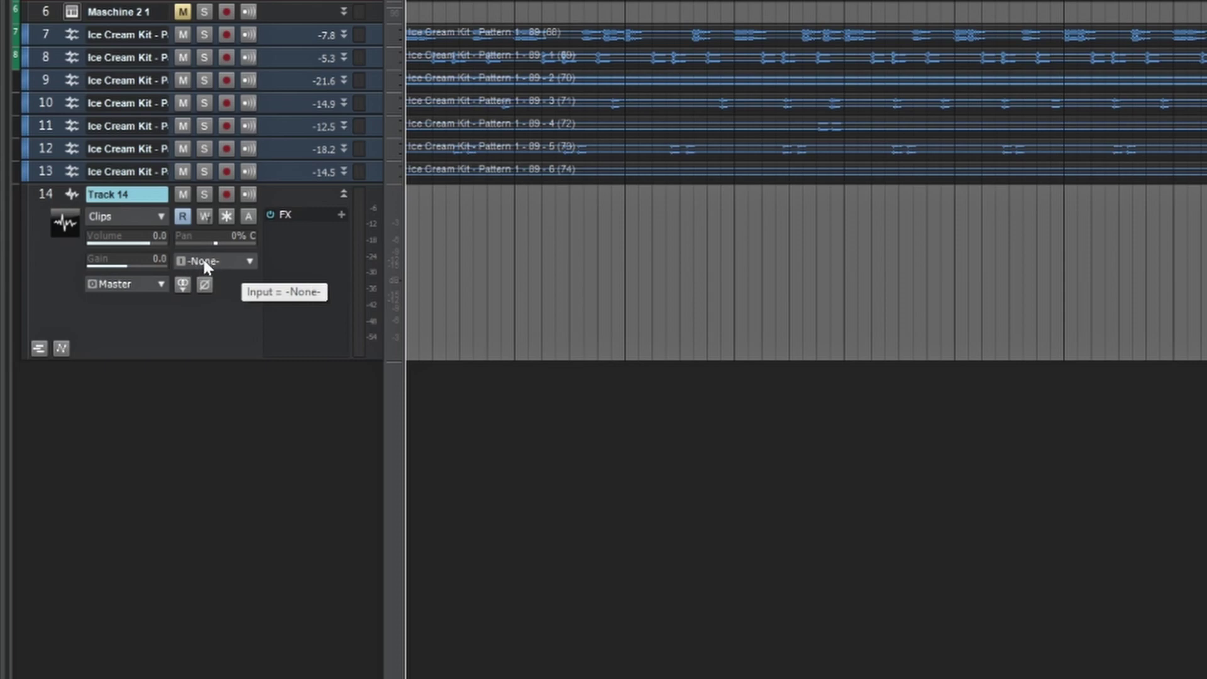
Set Track 14's input to US-322 / US-366 ch 2 and arm it for recording.
left_click(250, 261)
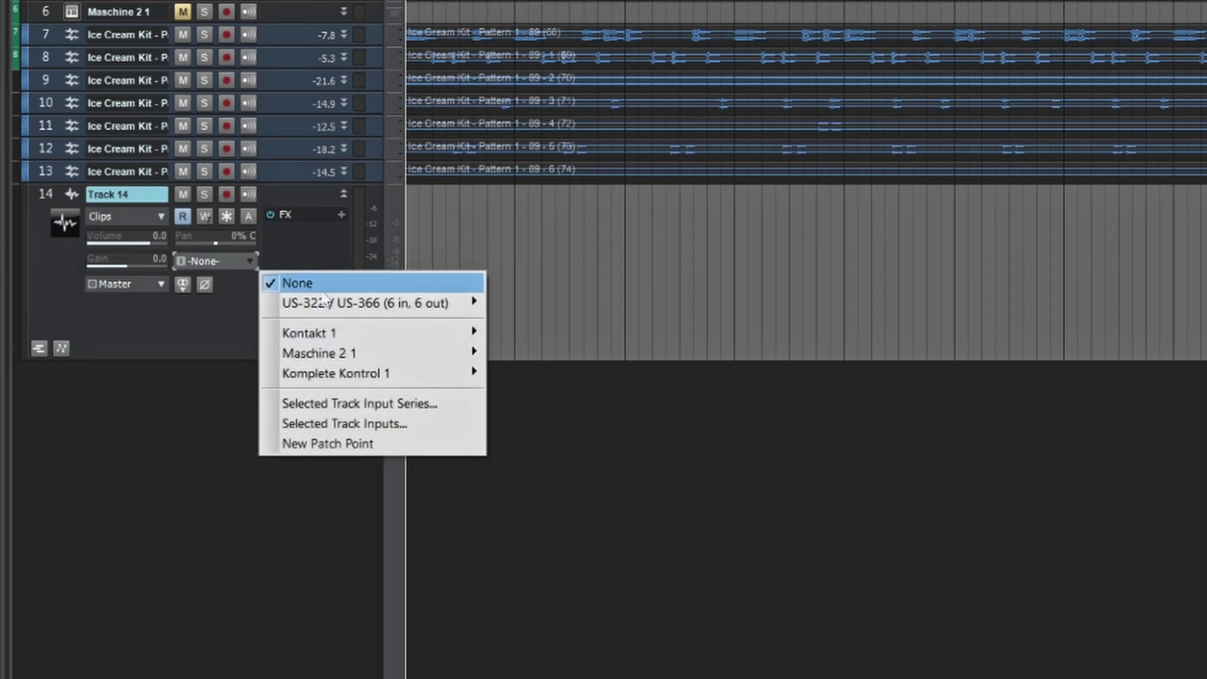
mouse_move(363, 306)
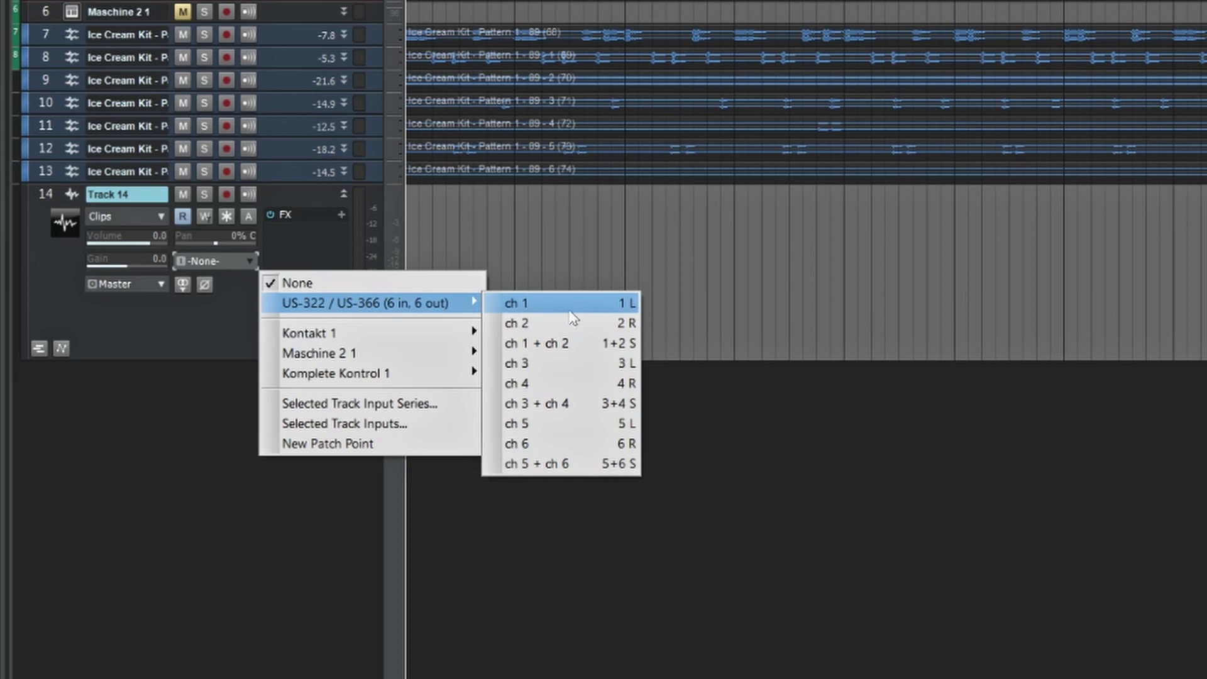
left_click(577, 324)
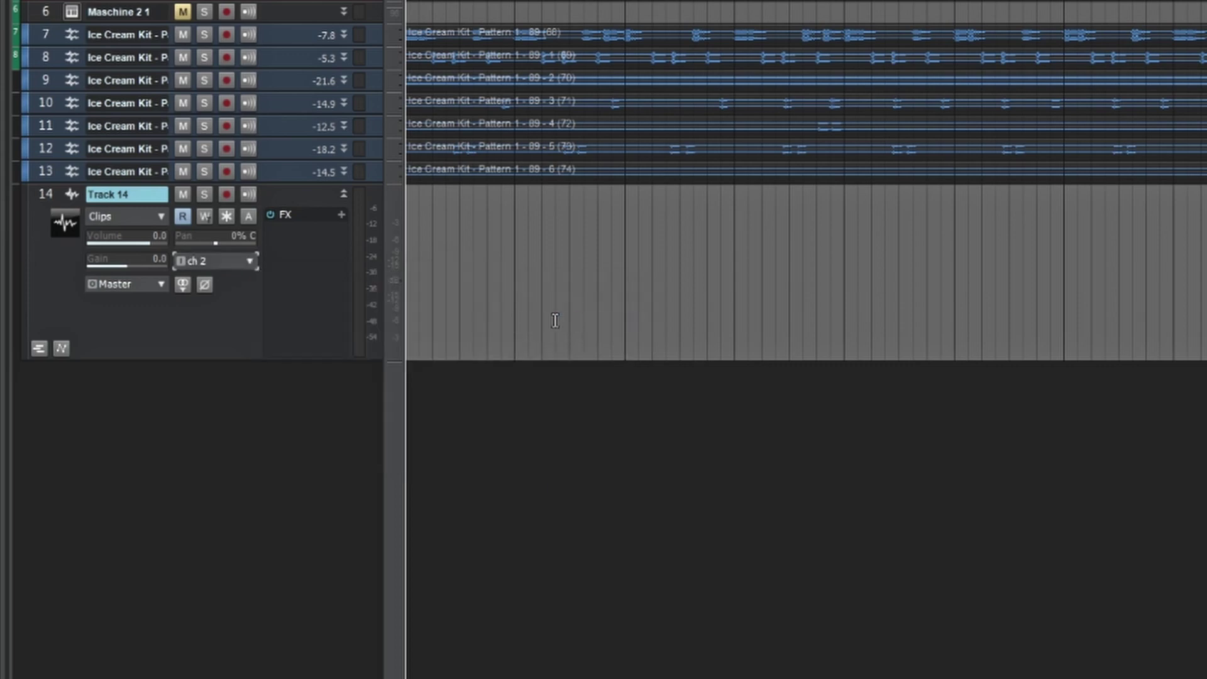
left_click(227, 193)
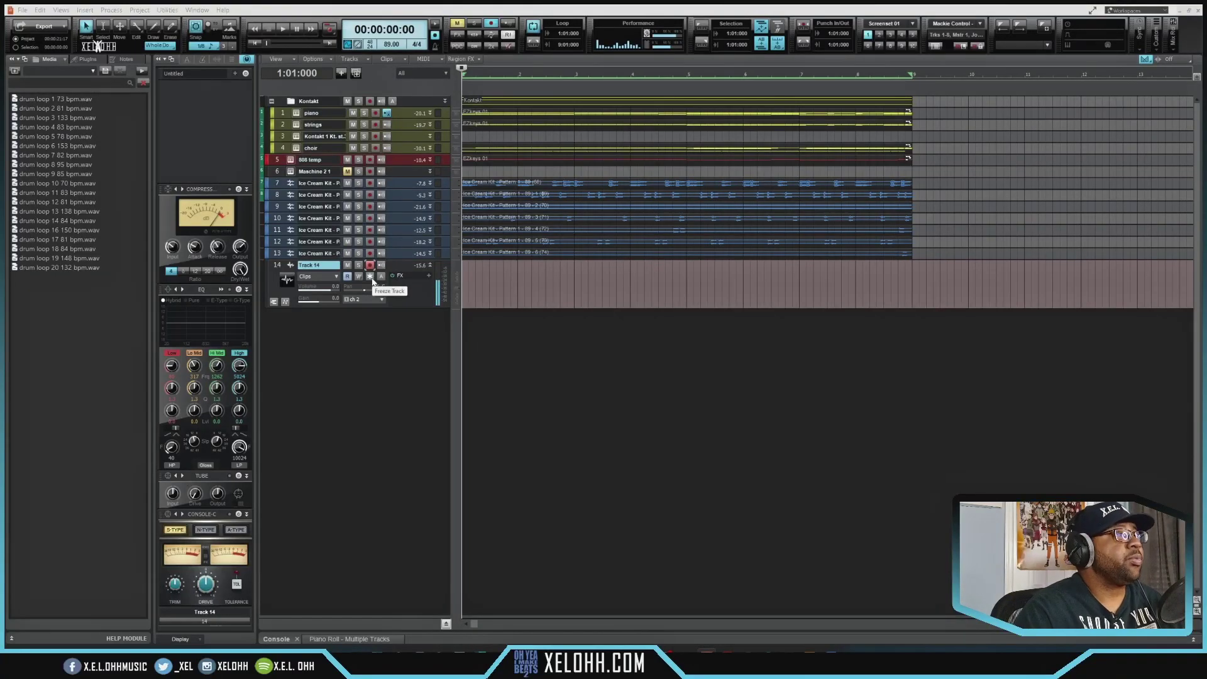
key("p")
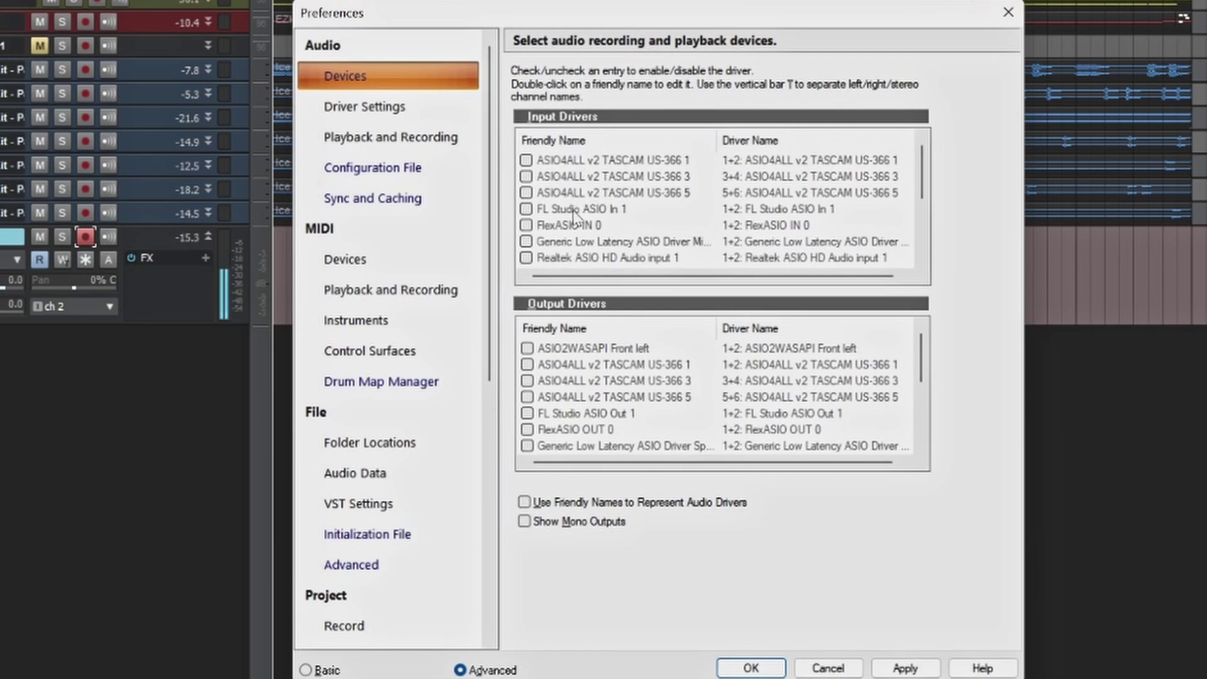
Browse the audio preferences to the driver settings and playback/recording pages.
scroll(572, 211, "down", 1)
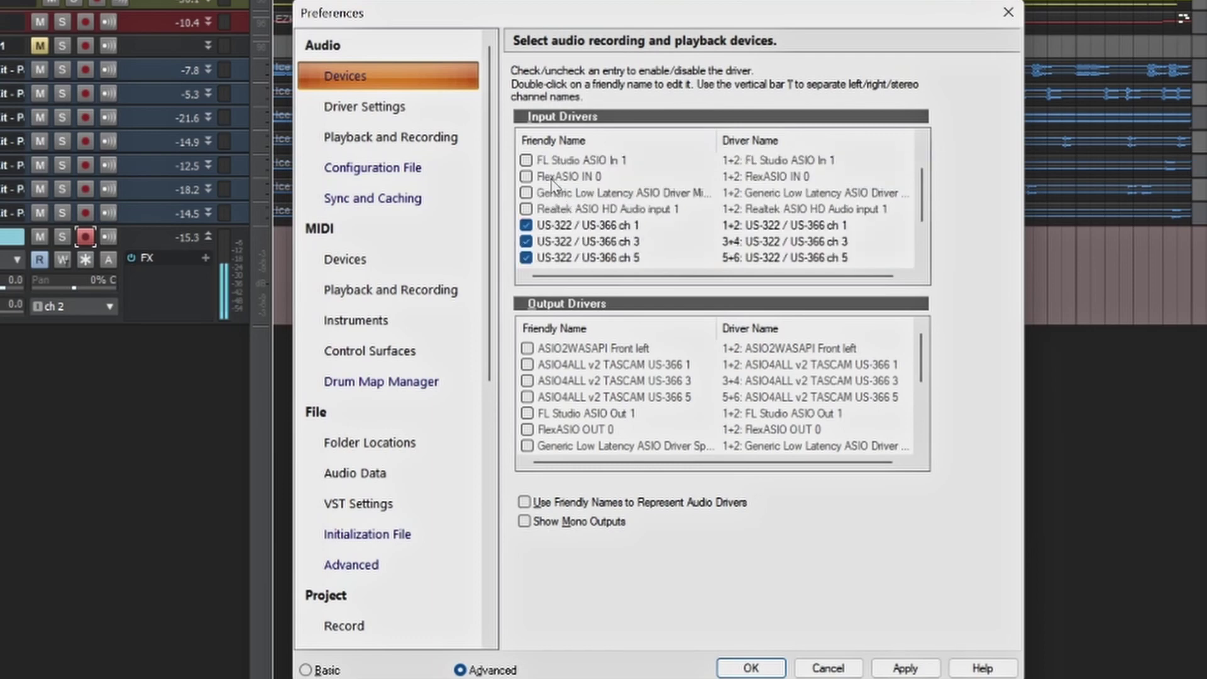
scroll(558, 188, "down", 1)
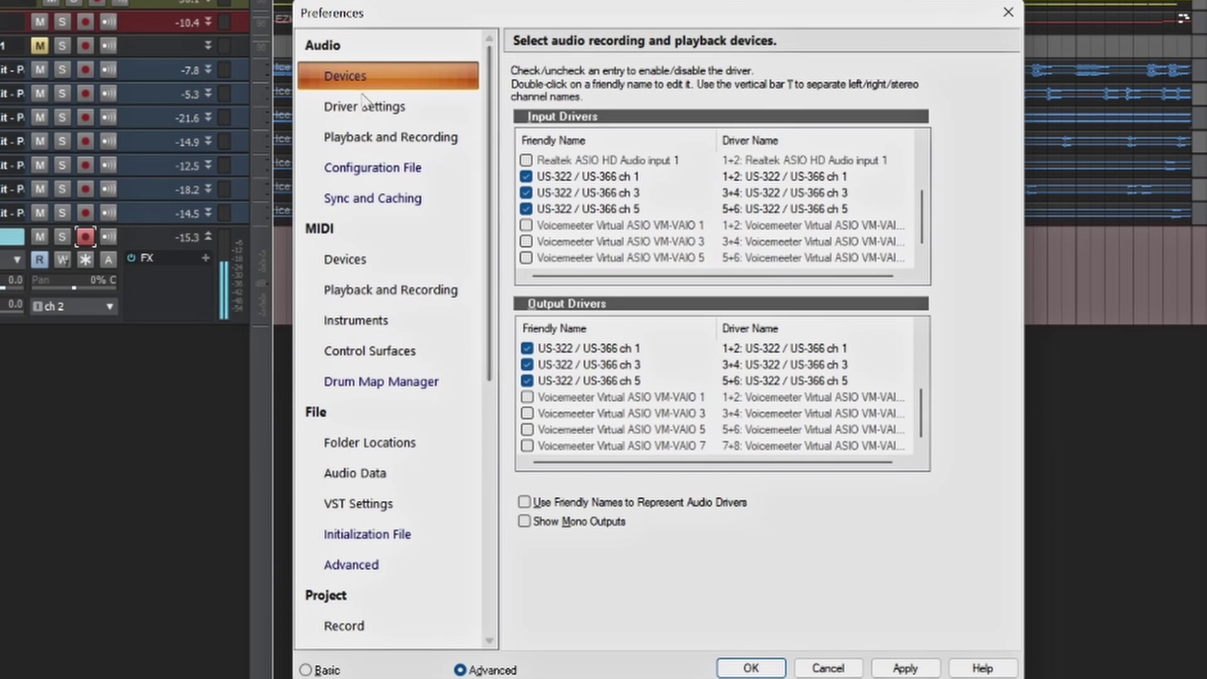
scroll(567, 214, "up", 2)
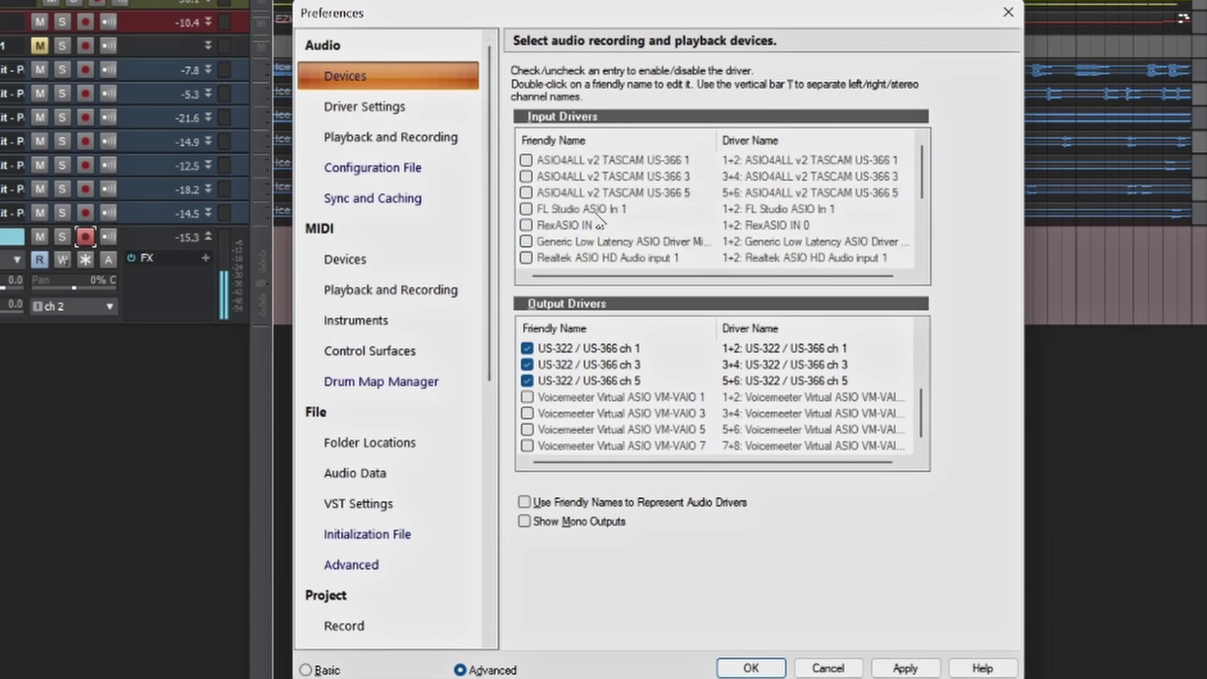
left_click(351, 115)
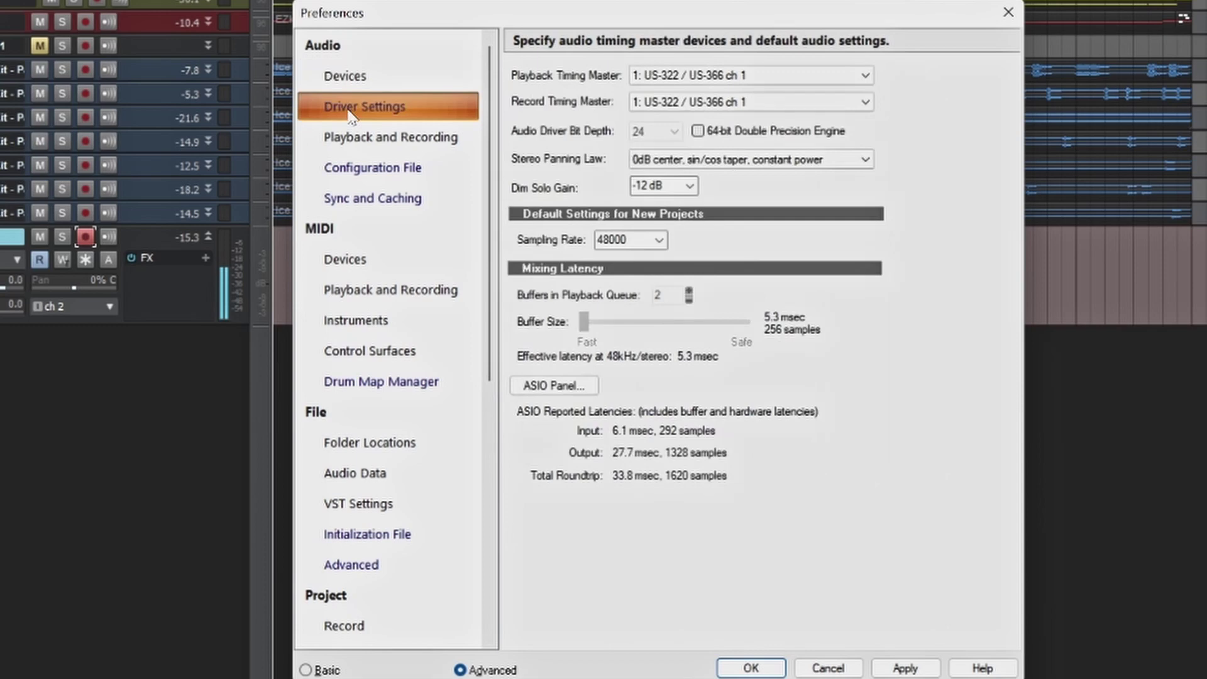
left_click(365, 148)
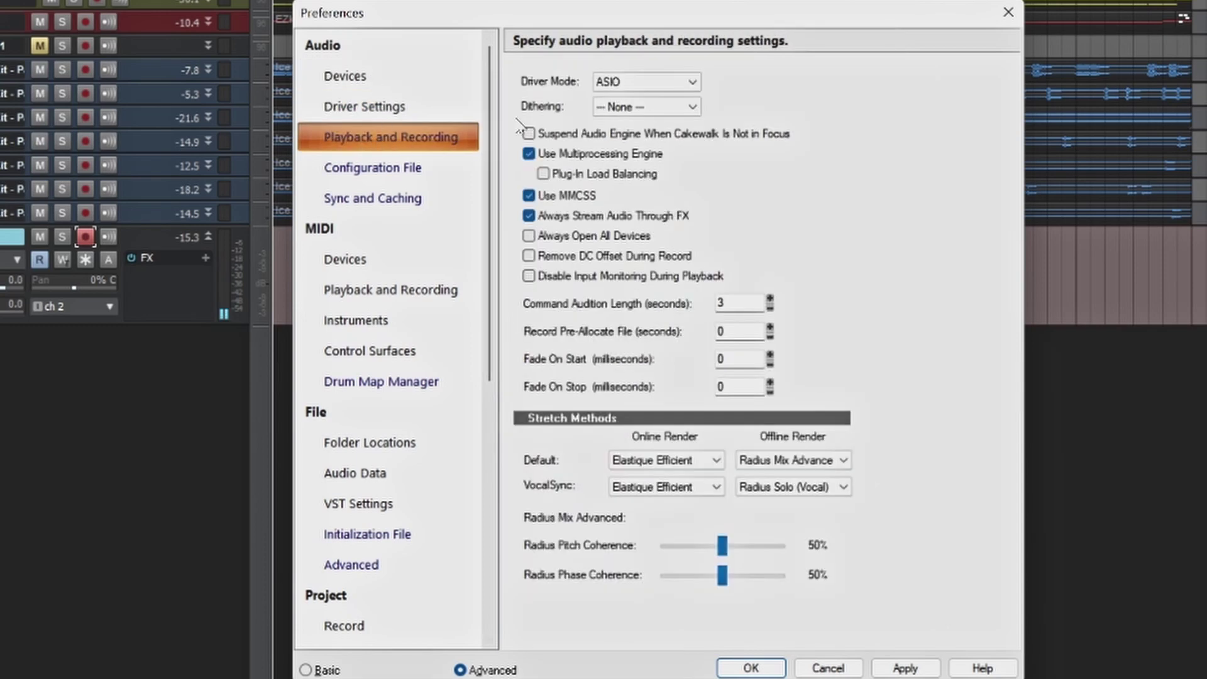
Keep ASIO as driver mode, recheck the 256-sample buffer, and close Preferences.
left_click(691, 83)
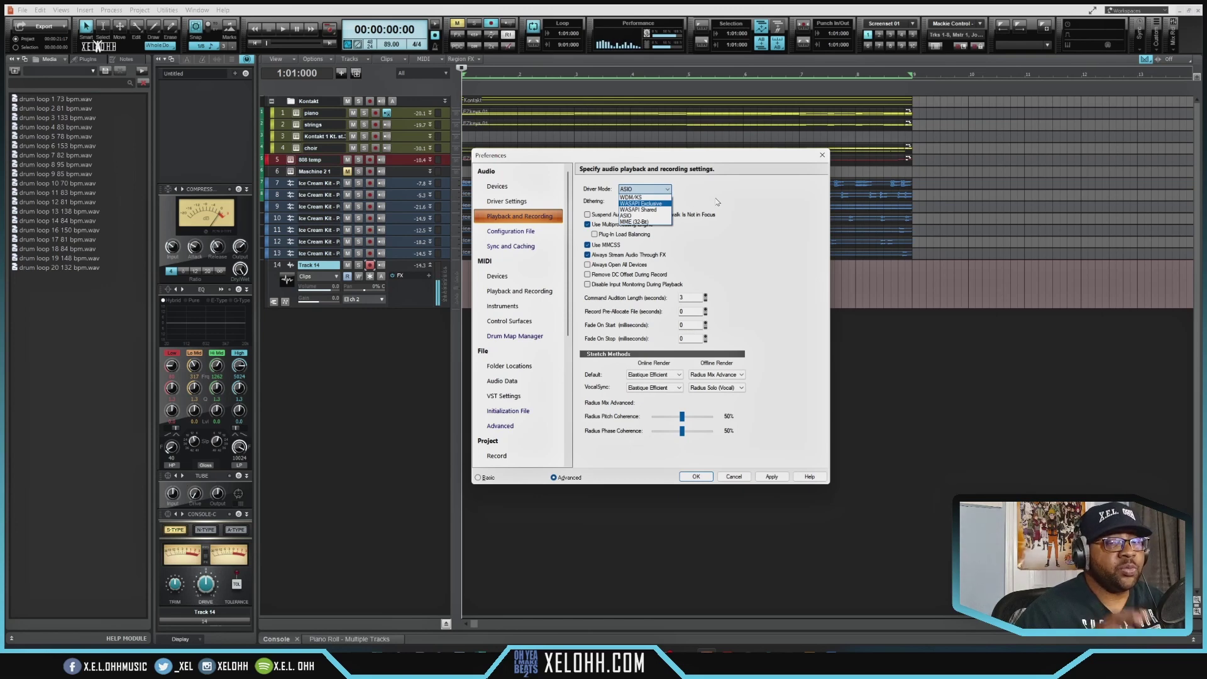
left_click(727, 255)
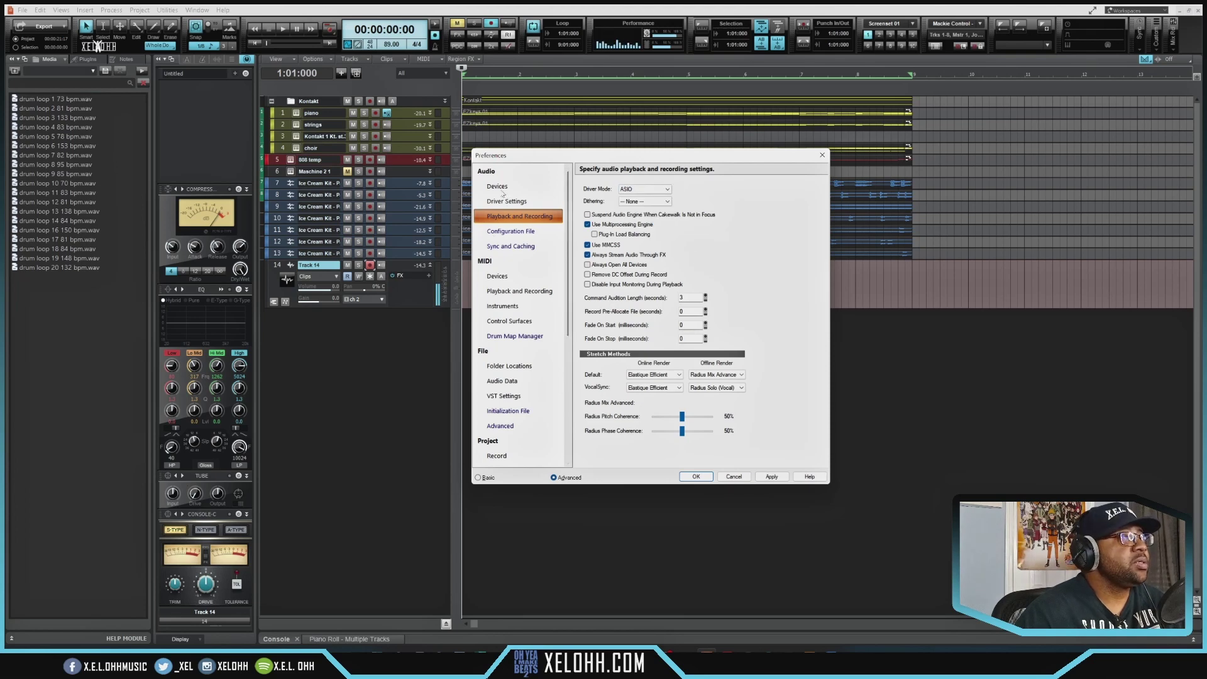
left_click(502, 189)
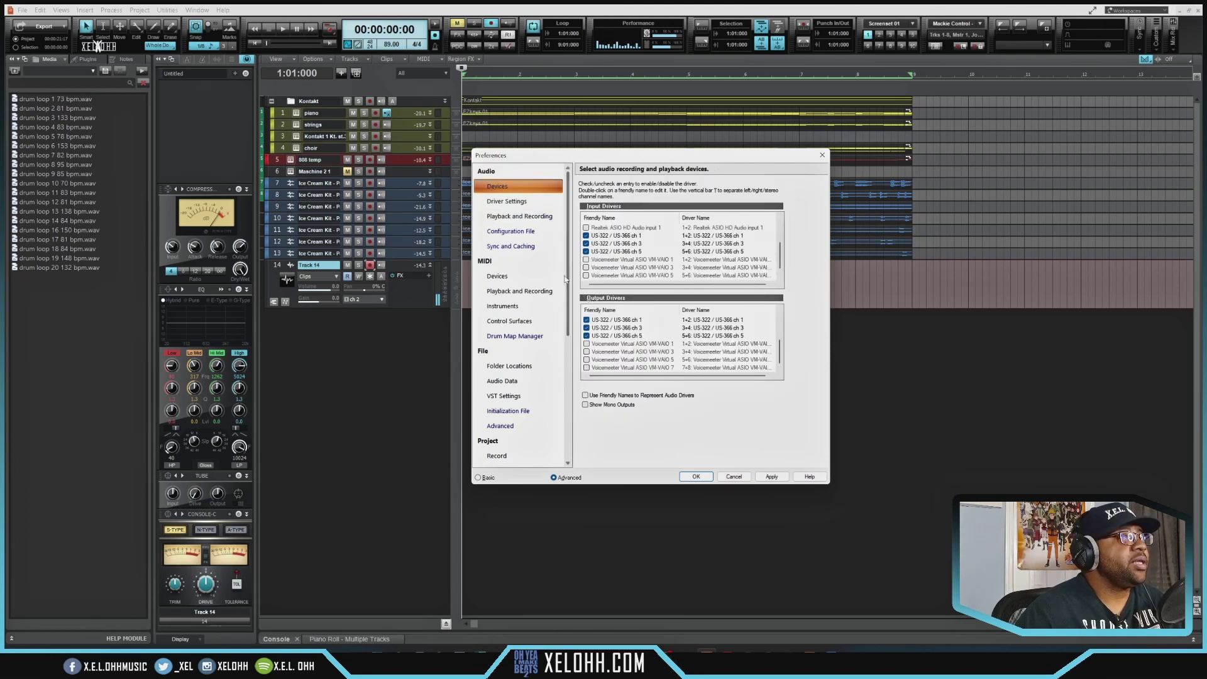
left_click(504, 202)
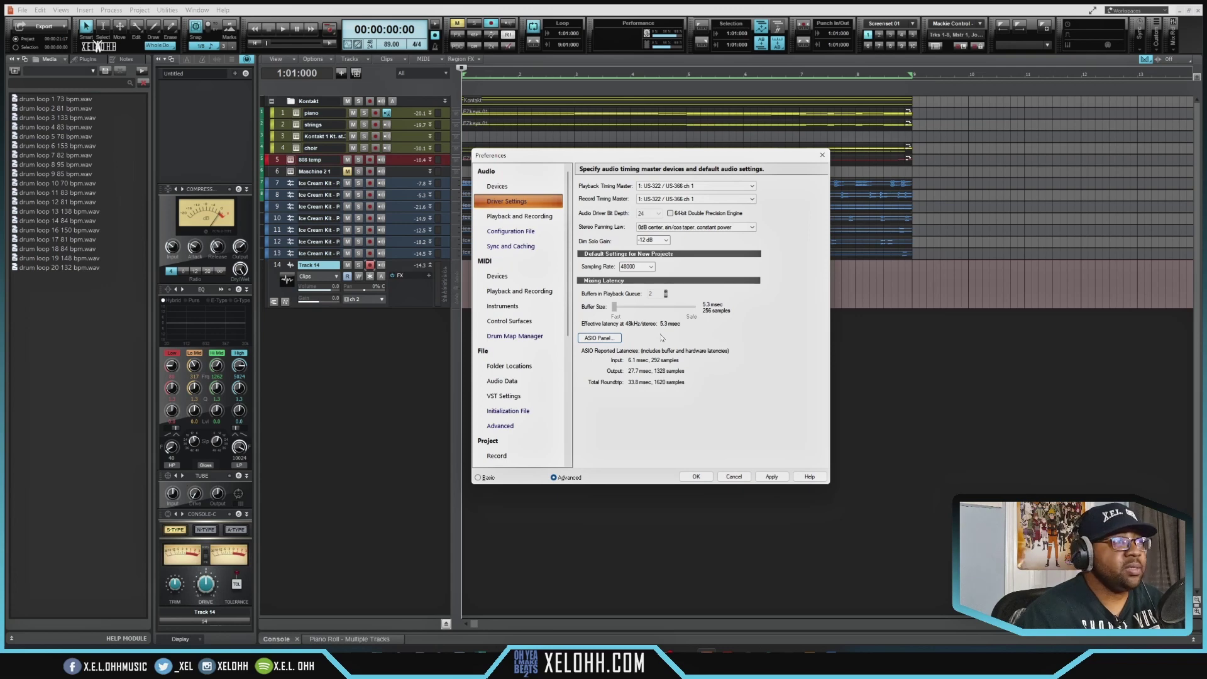
key("Escape")
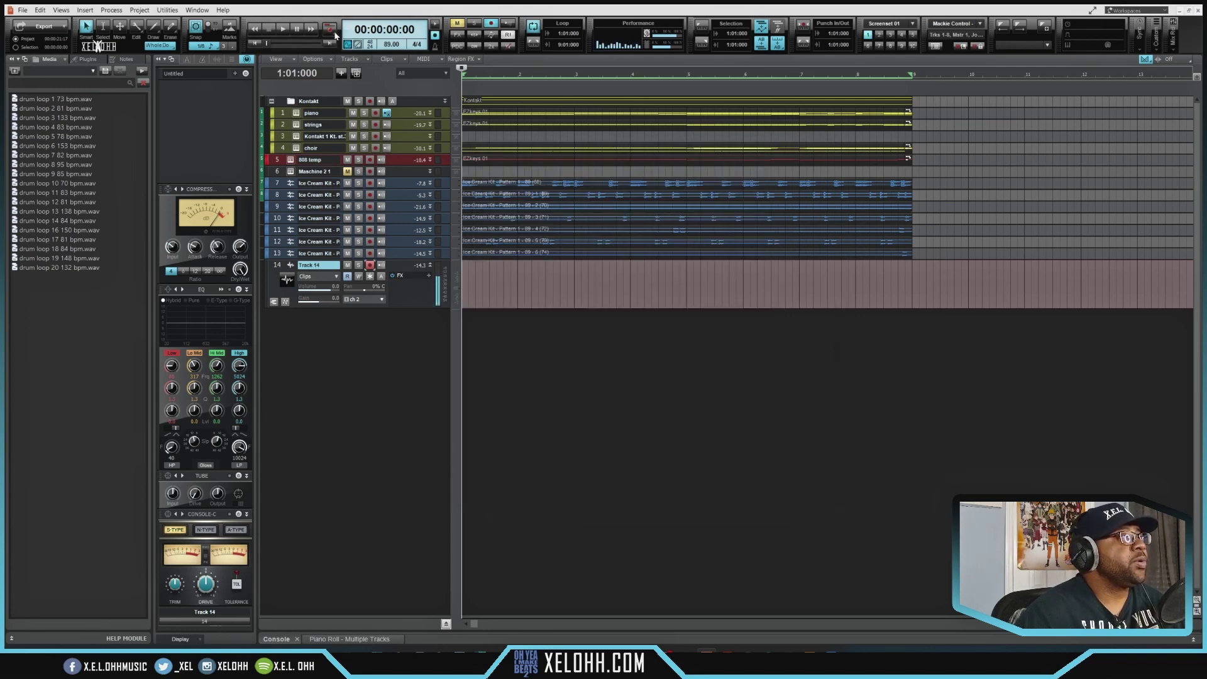
Show the project Record preferences: Sound on Sound mode with takes in a single track.
right_click(330, 29)
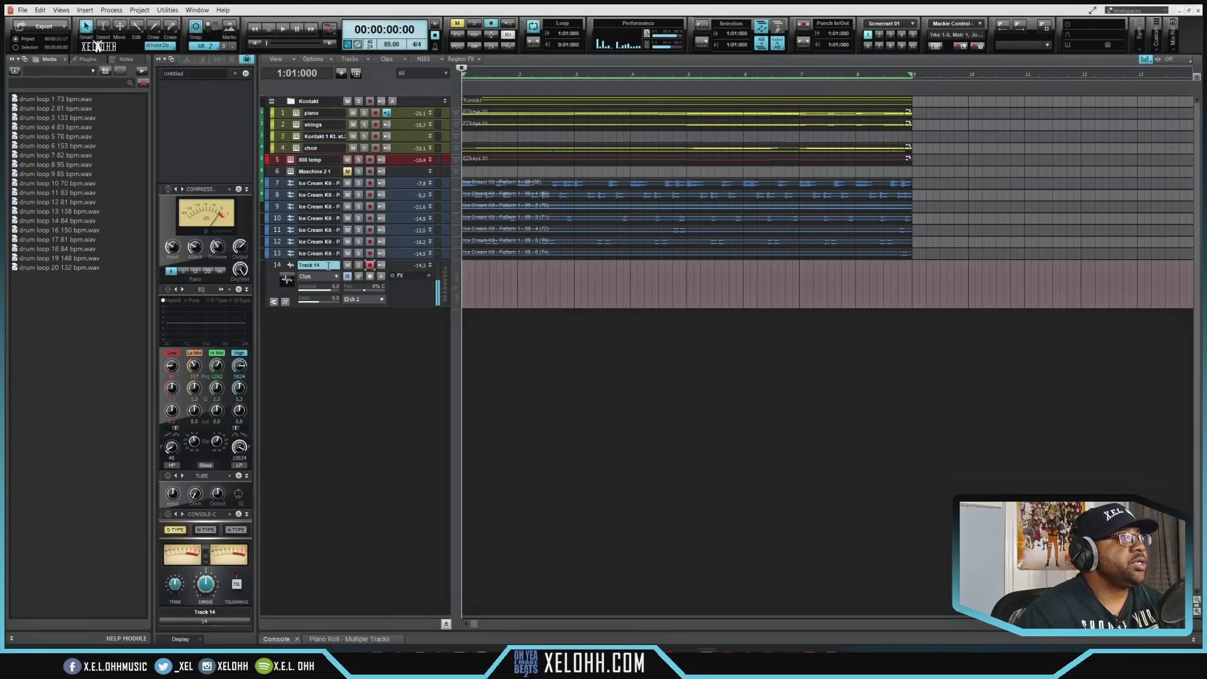
Rename track 14 'lead', duplicate all clips past bar 9, and mute the choir and strings tracks.
type("lead")
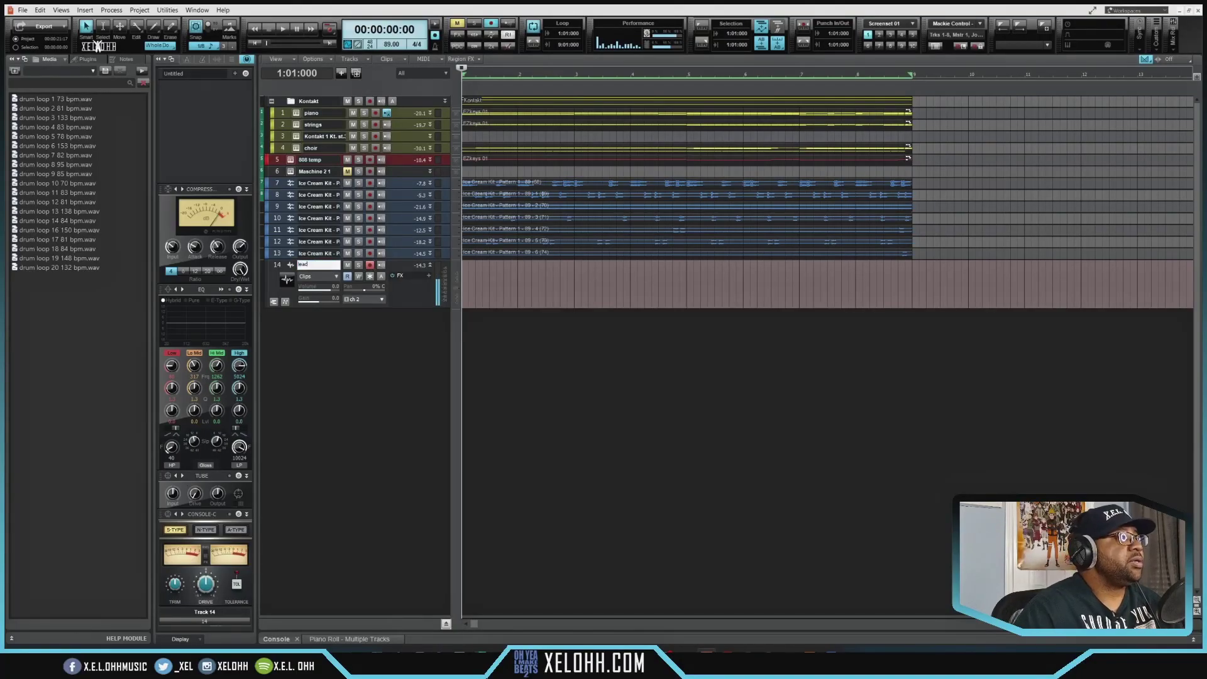
key("Return")
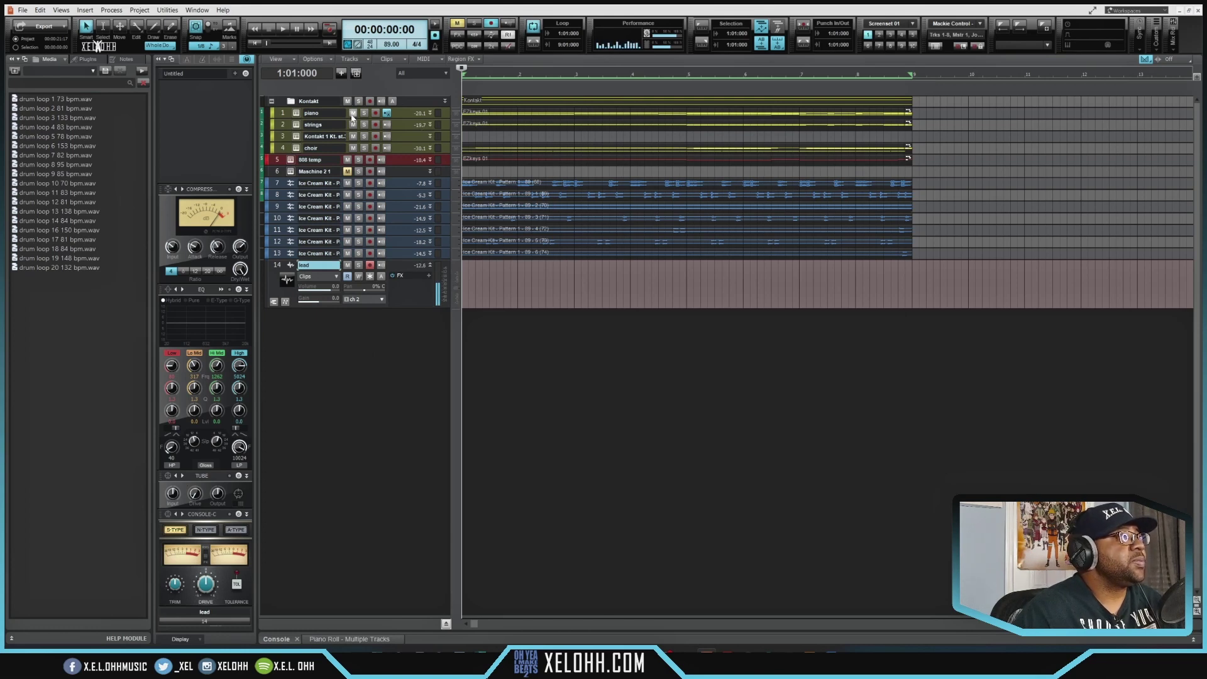
key("ctrl+a")
key("ctrl+d")
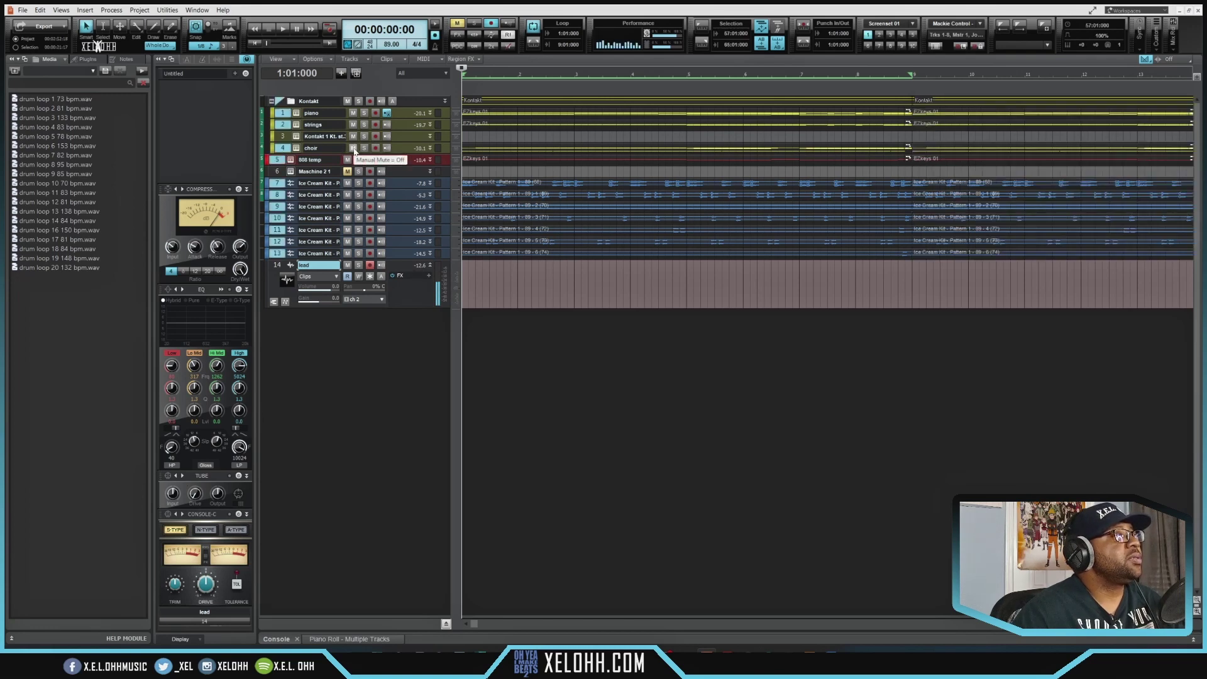
left_click(354, 148)
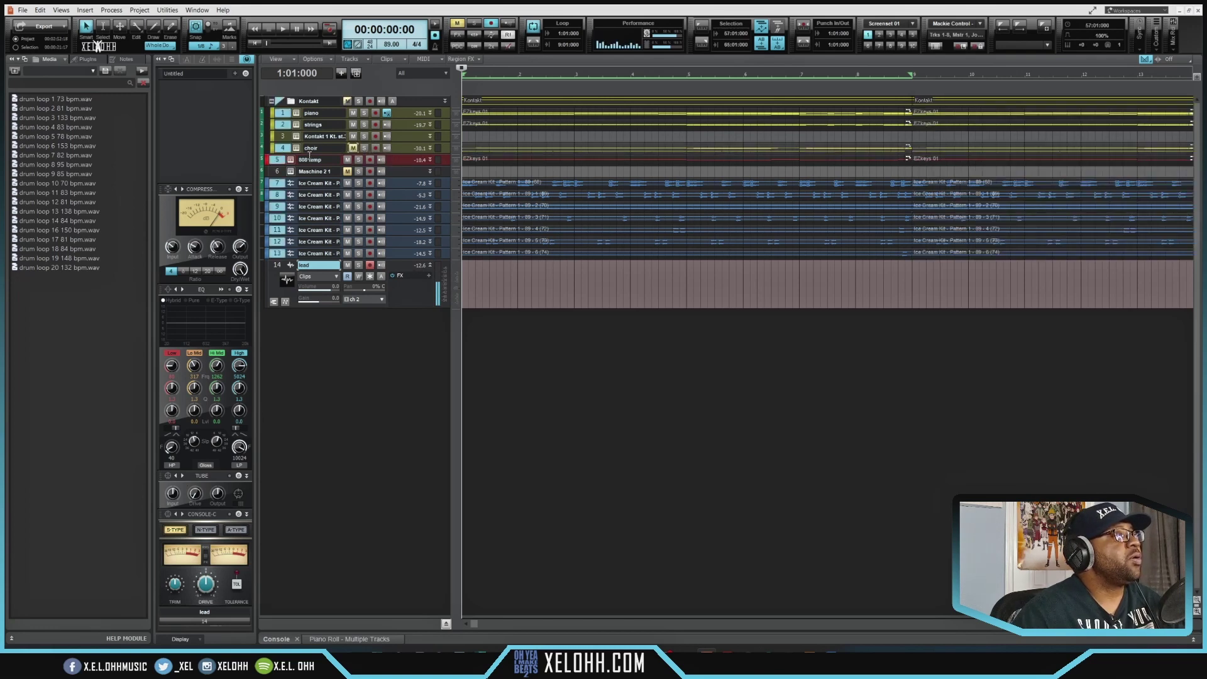
left_click(353, 125)
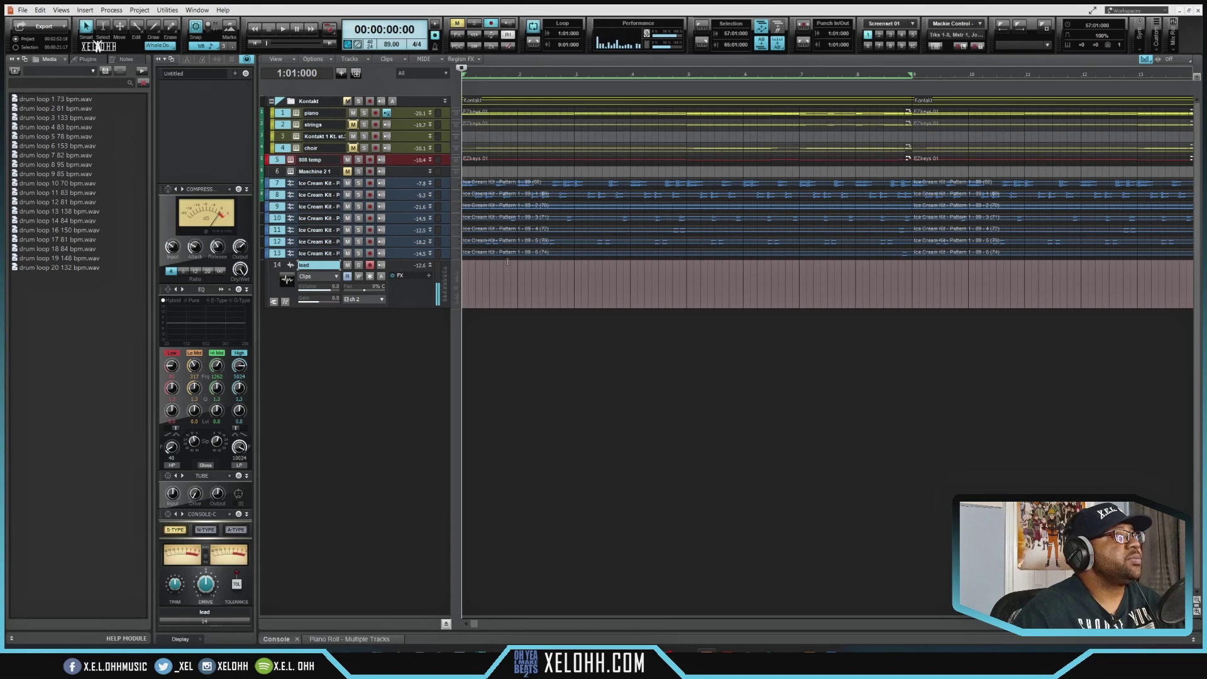
Mute drum track 11 and enable Input Echo on the lead strip in the Console.
left_click(348, 230)
key("shift+f")
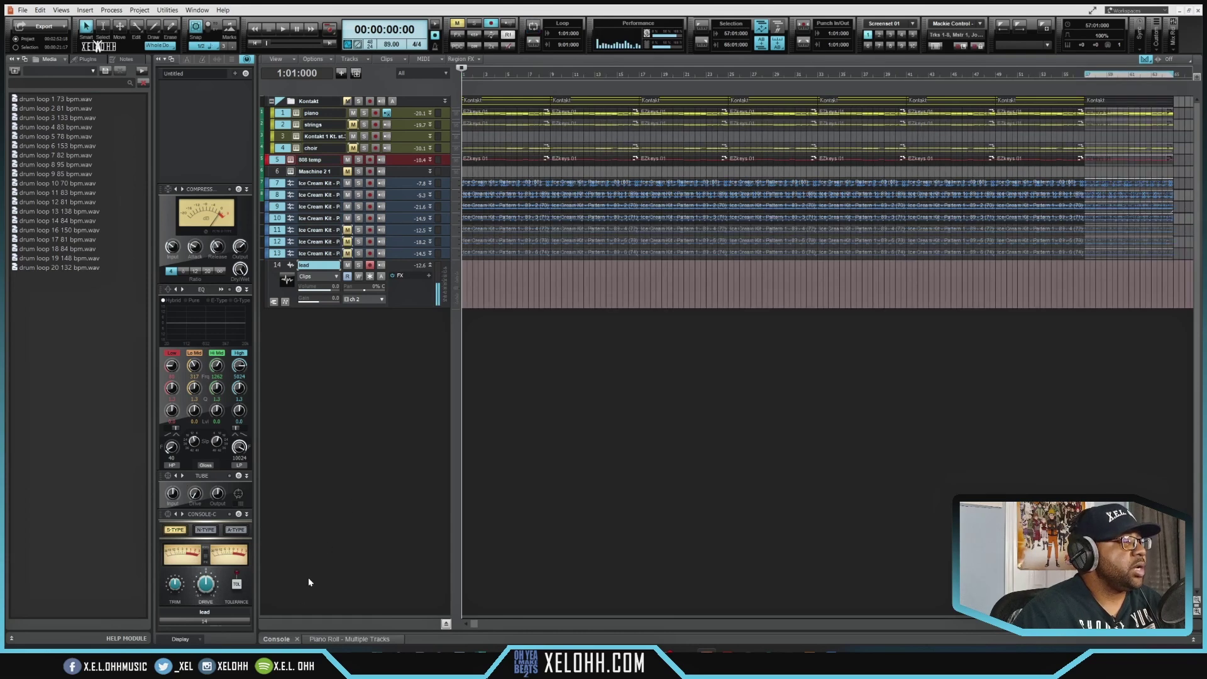
left_click(281, 640)
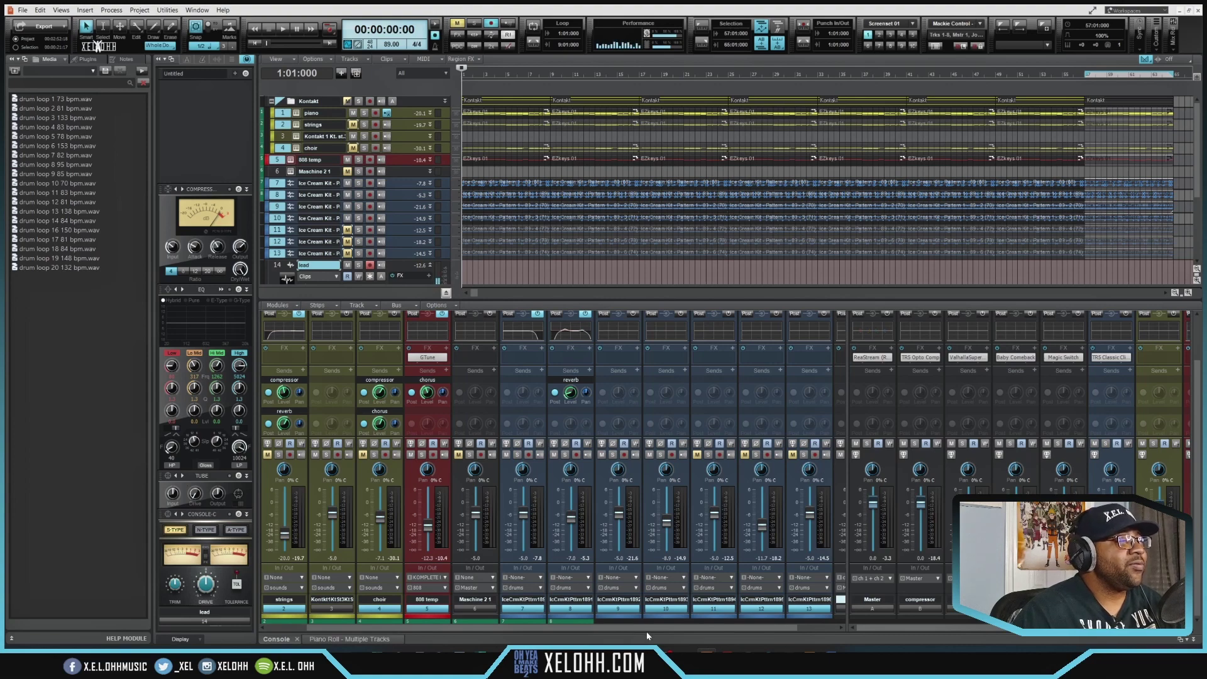
scroll(647, 628, "right", 1)
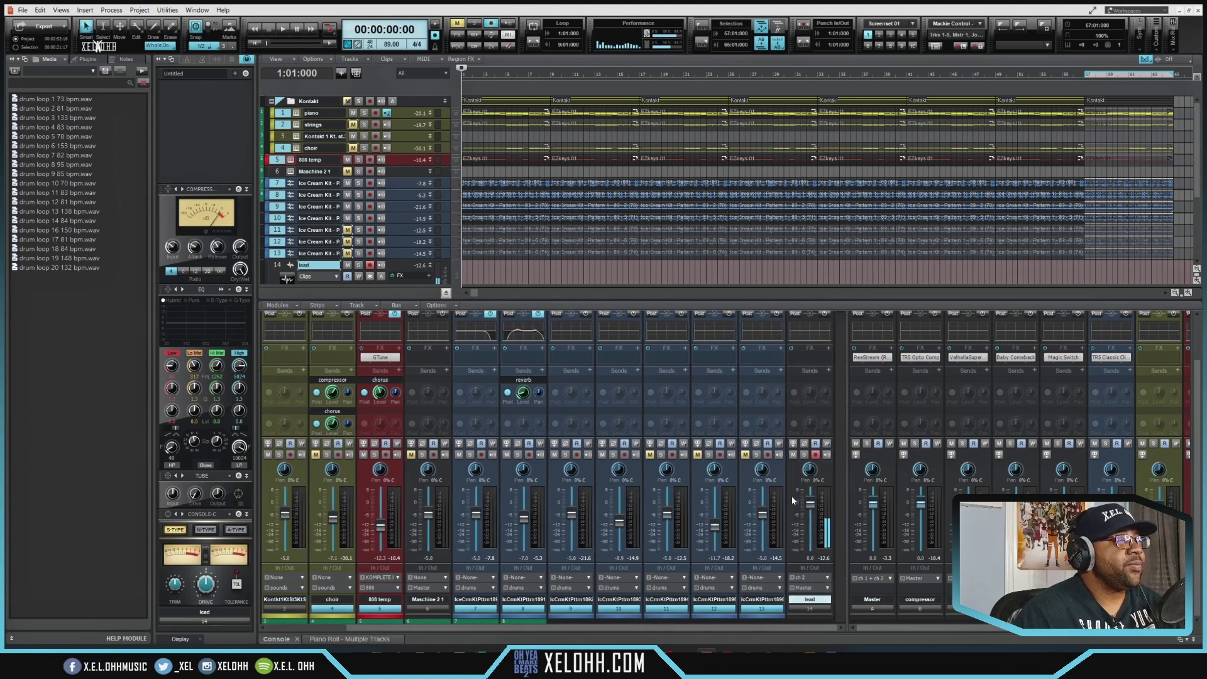
left_click(826, 454)
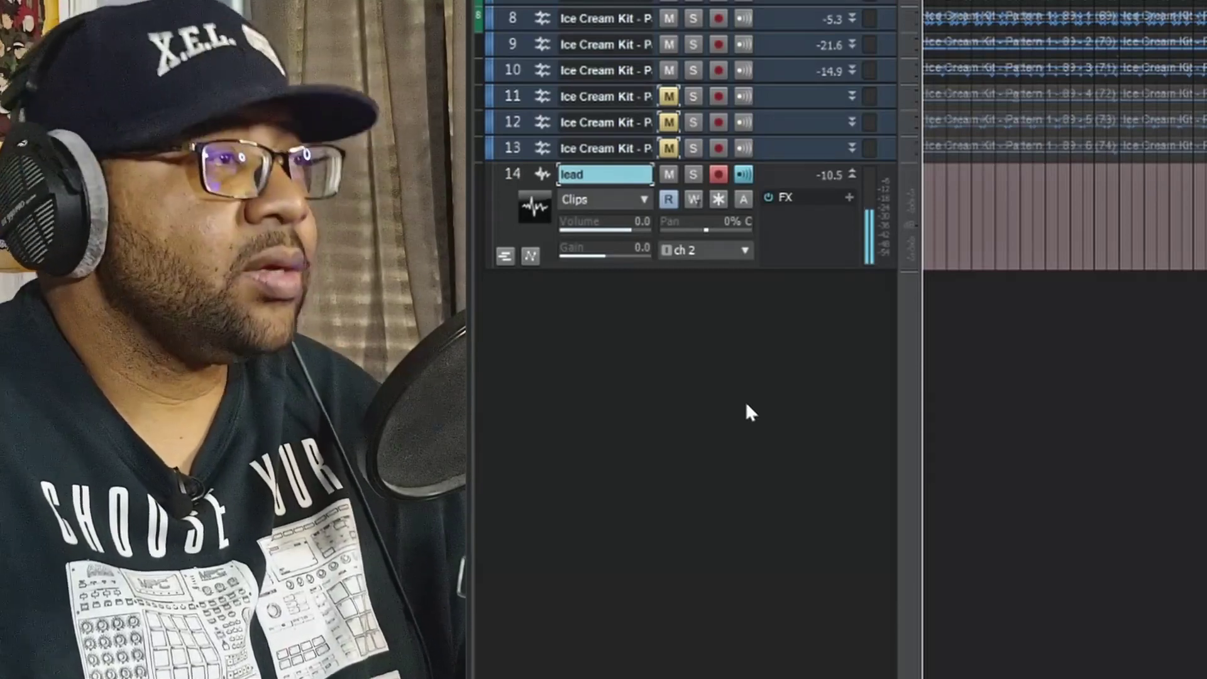
Record a vocal take on the armed lead track, then stop recording.
key("space")
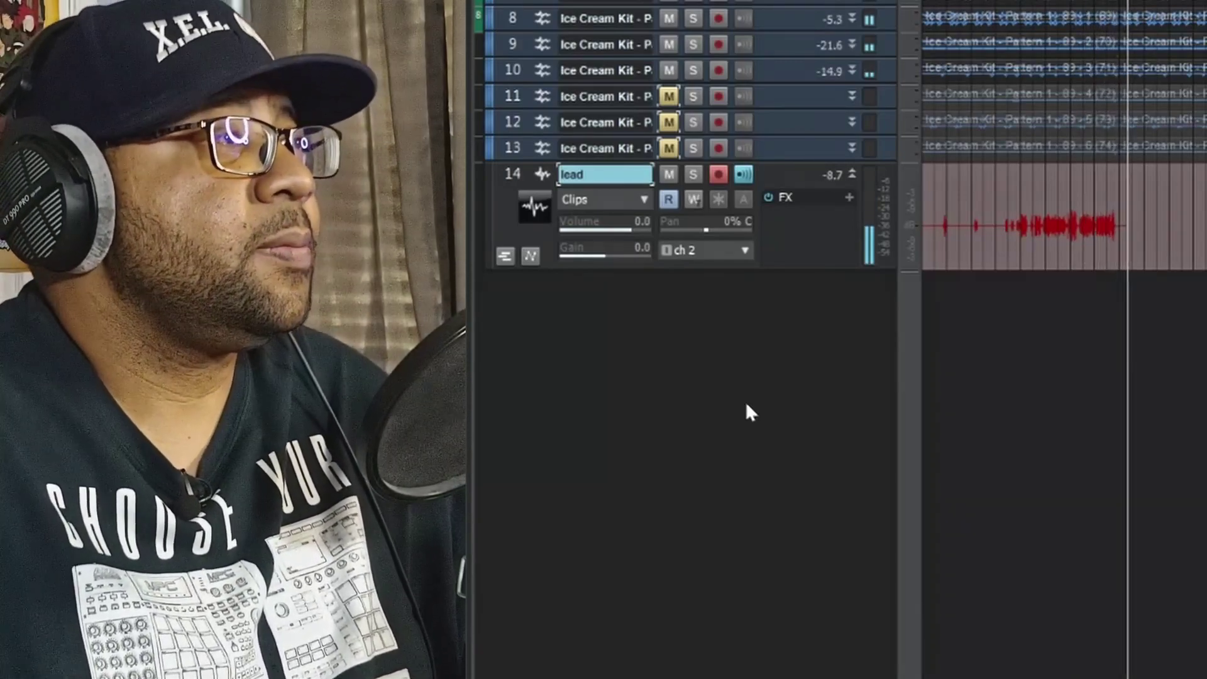
key("space")
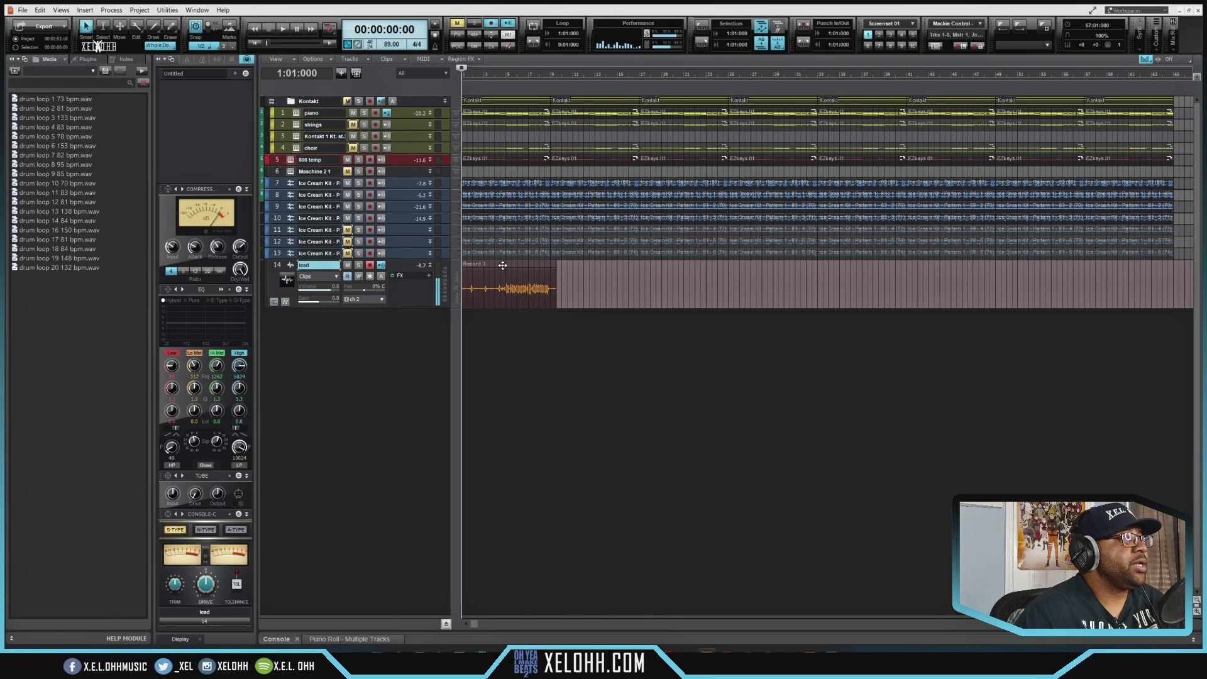
Drag the vocal clip onto new track 15 and turn off its record arm and input echo.
left_click(503, 265)
left_click_drag(503, 264, 499, 314)
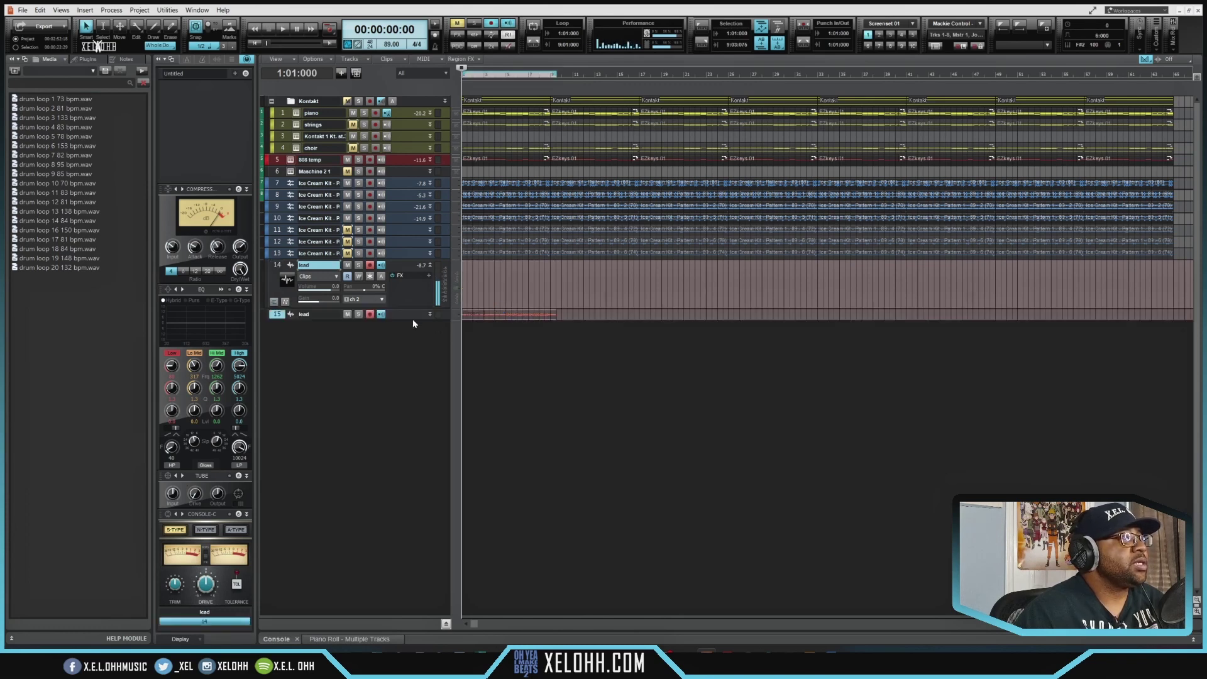
left_click(370, 314)
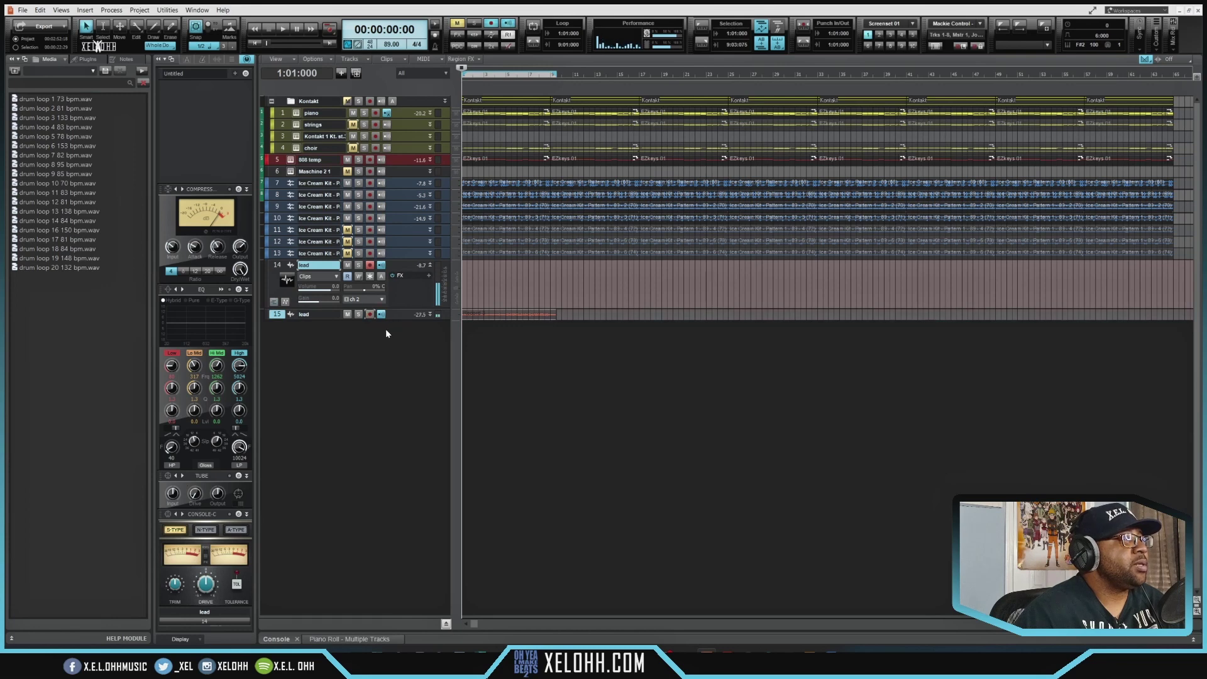
left_click(381, 314)
left_click(430, 316)
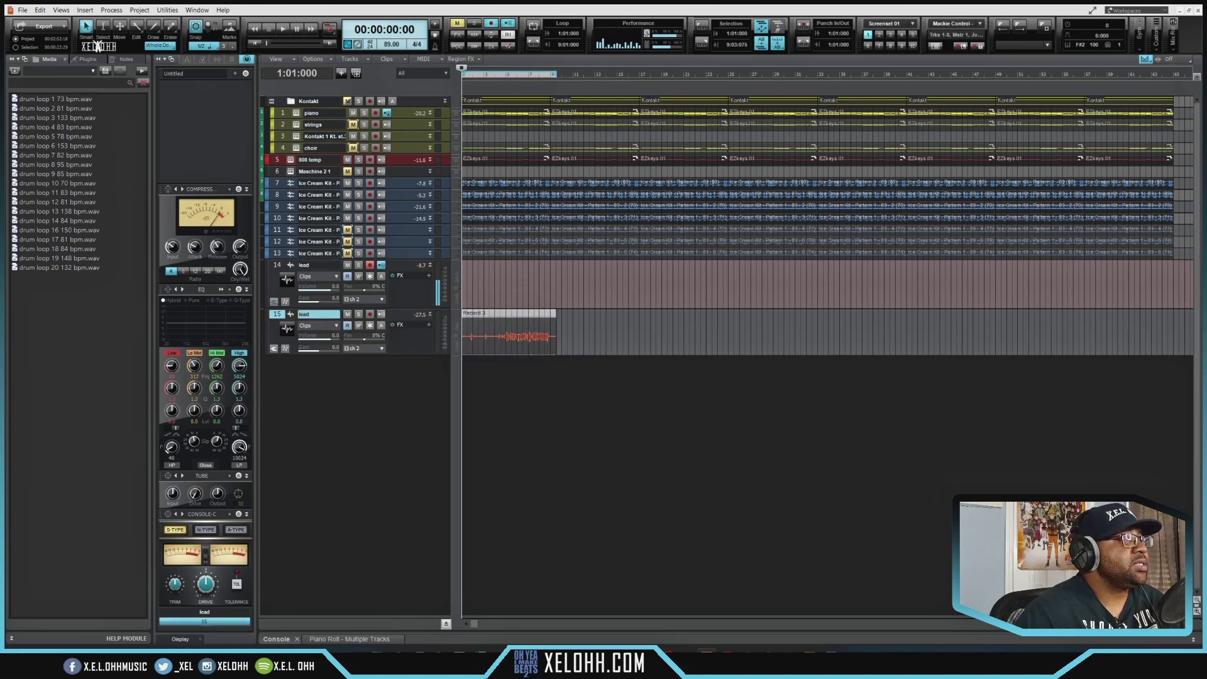